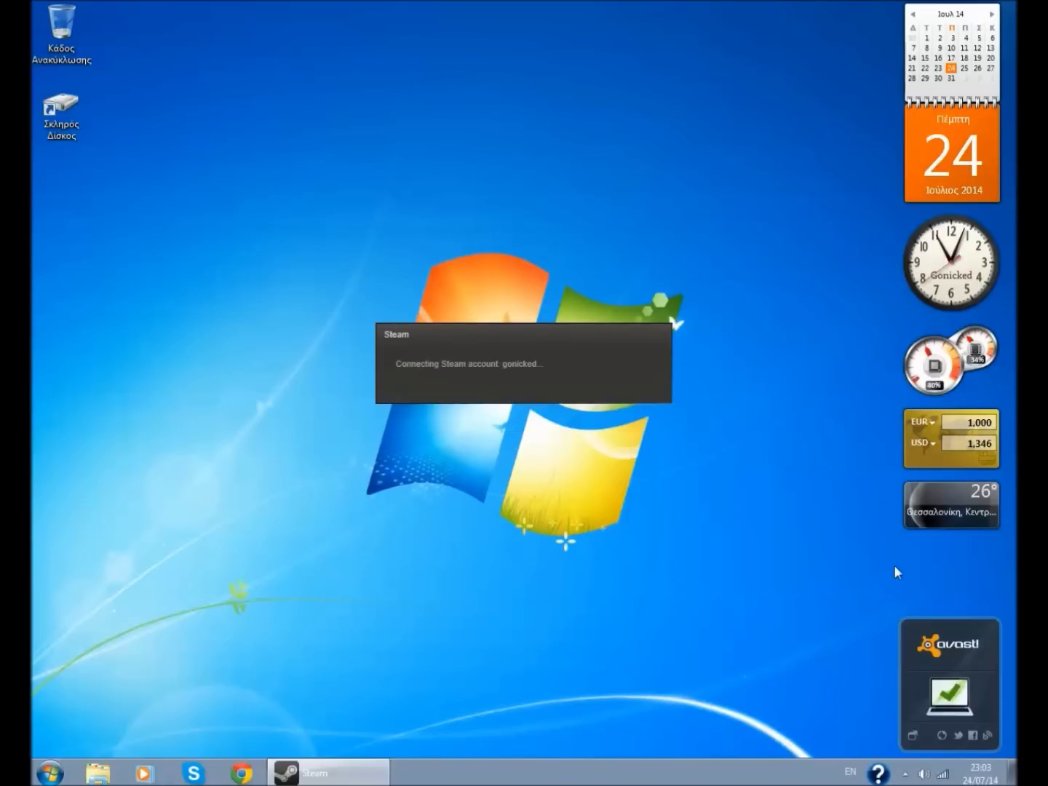
# Step: Dismiss the connection error, enter the account name and password, and sign in
pyautogui.click(529, 407)
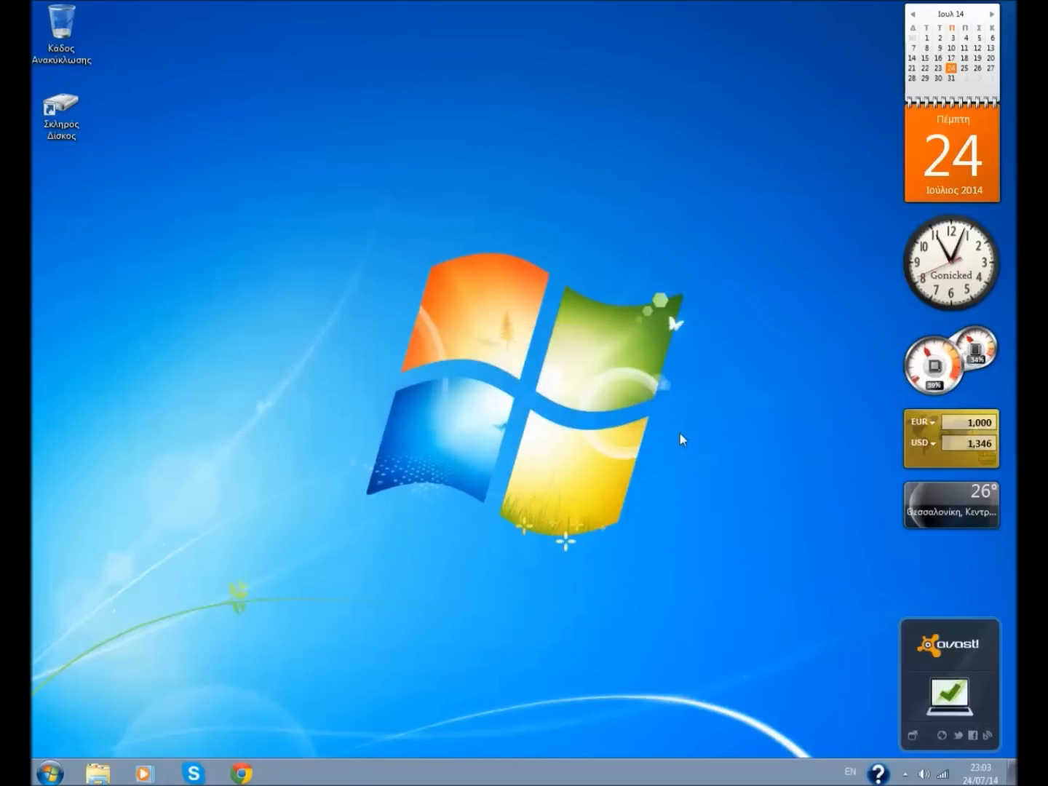
pyautogui.write('Go')
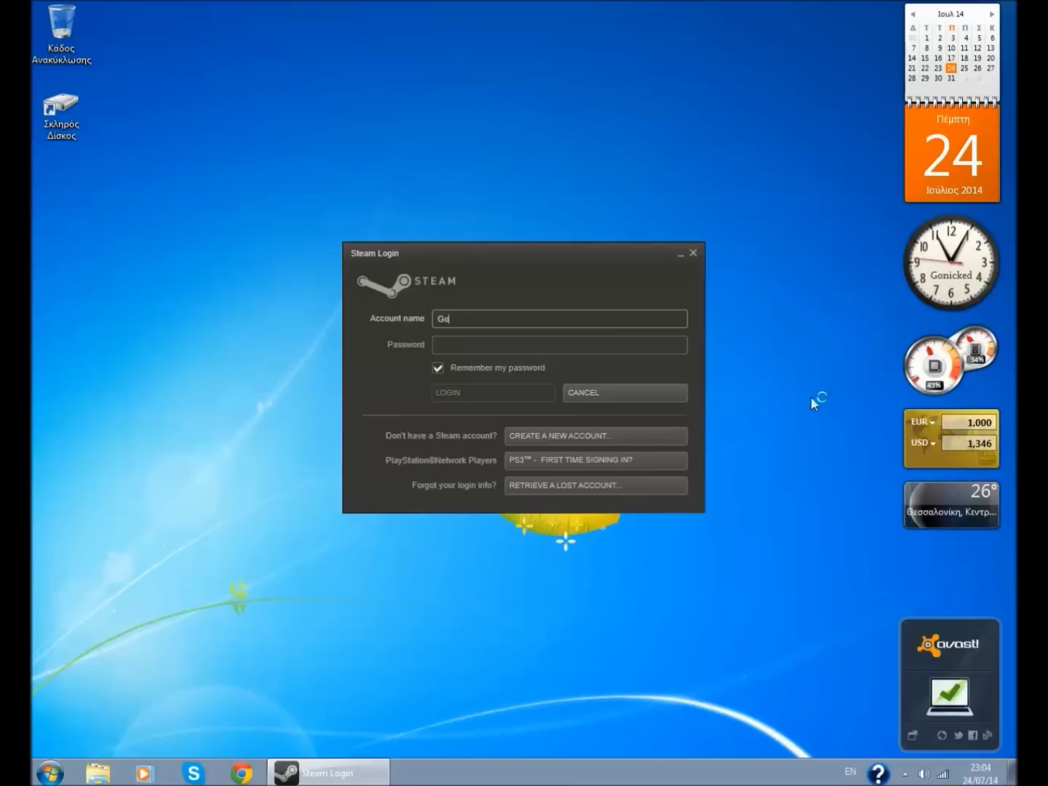
pyautogui.write('nicked')
pyautogui.press('Tab')
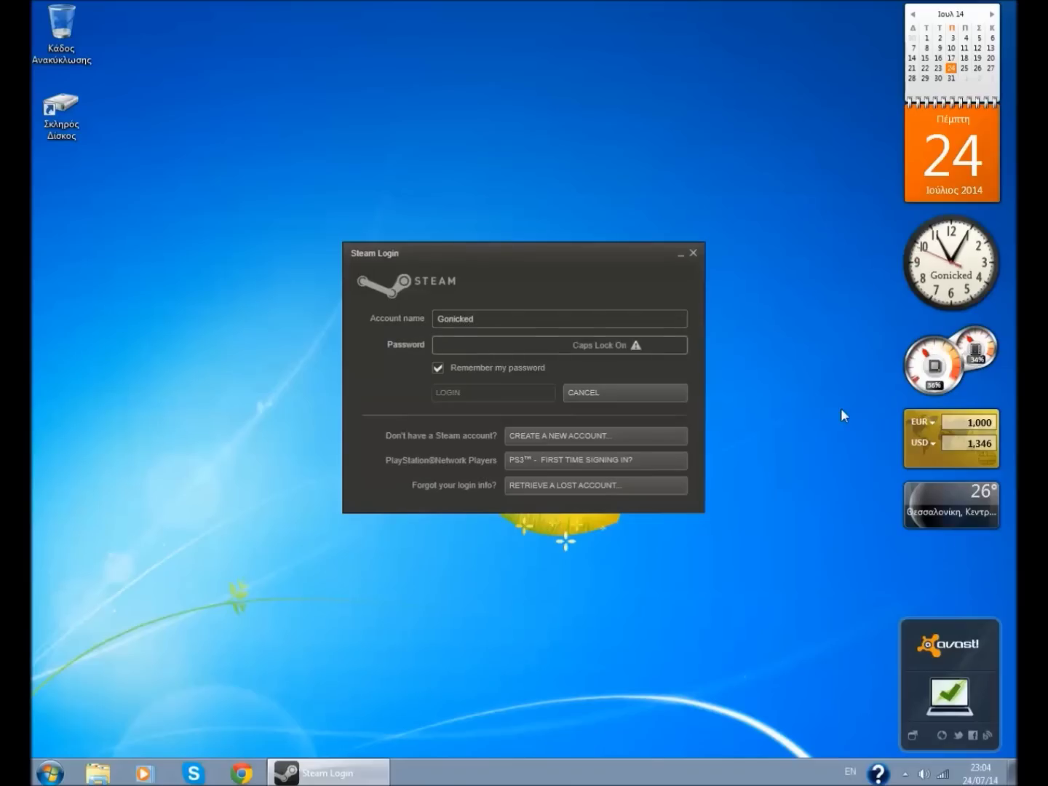
pyautogui.write('***')
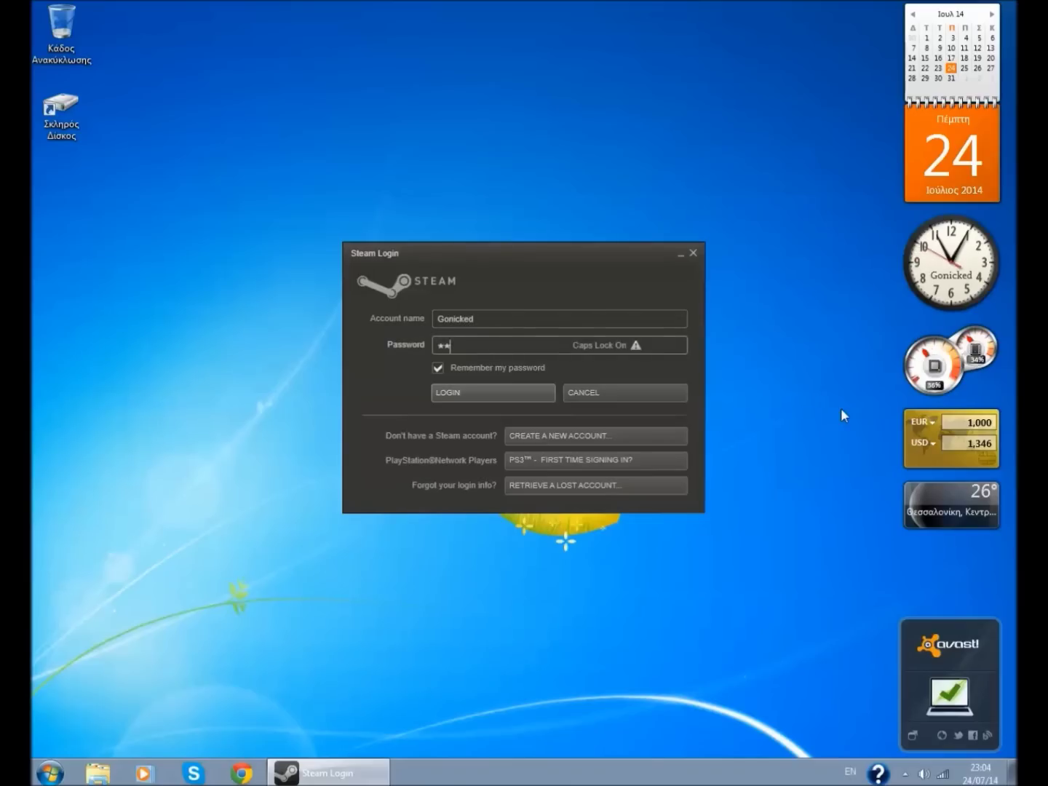
pyautogui.write('**********')
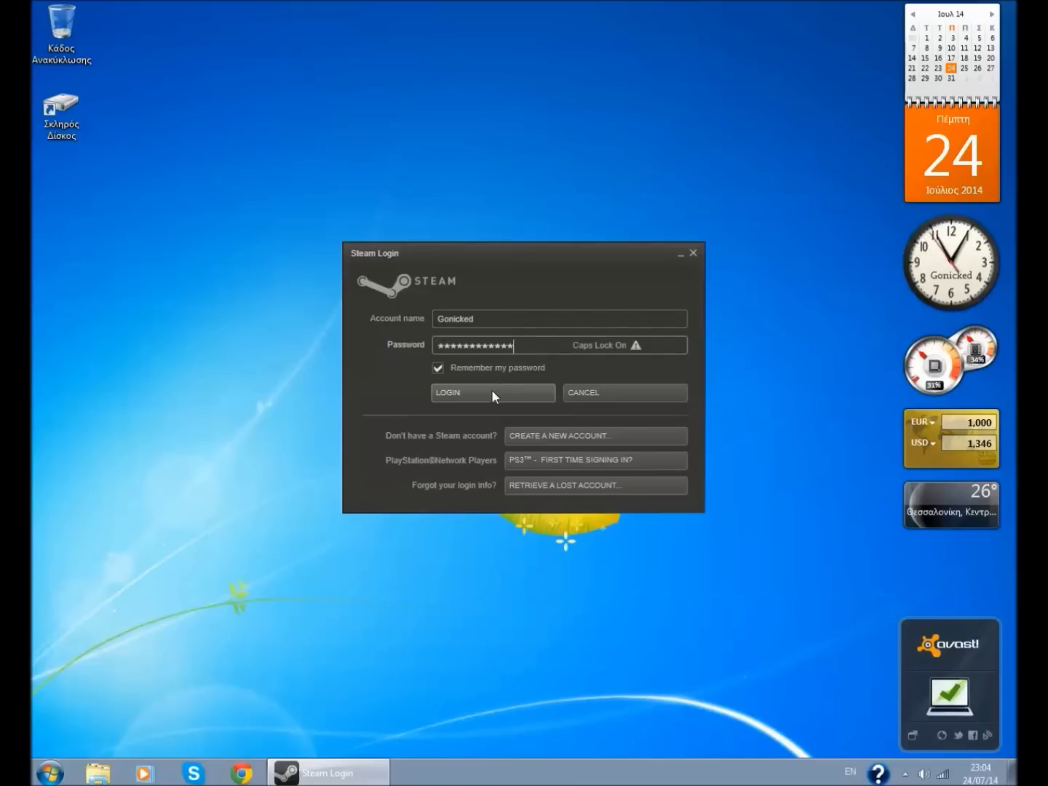
pyautogui.click(493, 393)
# Step: Move the Steam login window slightly aside while sign-in completes
pyautogui.moveTo(540, 257)
pyautogui.mouseDown()
pyautogui.moveTo(400, 98)
pyautogui.moveTo(411, 349)
pyautogui.moveTo(672, 229)
pyautogui.moveTo(681, 278)
pyautogui.moveTo(325, 301)
pyautogui.moveTo(619, 102)
pyautogui.moveTo(286, 239)
pyautogui.moveTo(313, 343)
pyautogui.moveTo(386, 369)
pyautogui.moveTo(265, 317)
pyautogui.moveTo(406, 196)
pyautogui.moveTo(593, 188)
pyautogui.moveTo(538, 274)
pyautogui.mouseUp()
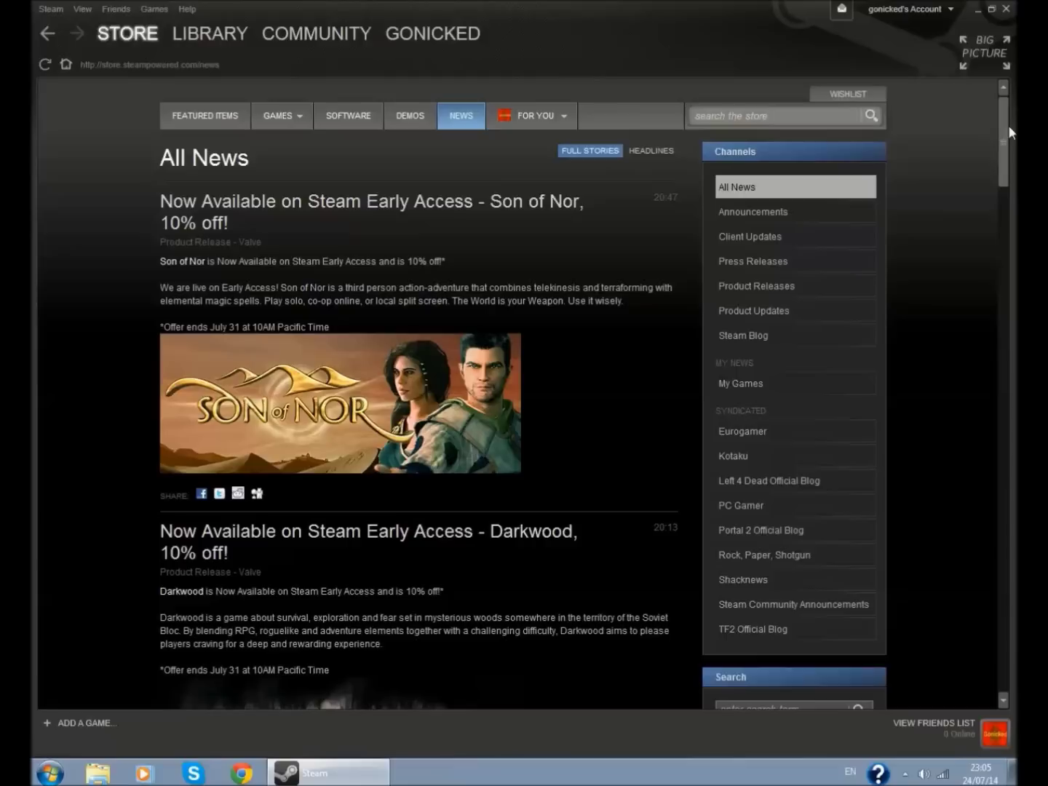
pyautogui.moveTo(1005, 127)
pyautogui.mouseDown()
pyautogui.moveTo(1005, 279)
pyautogui.moveTo(1007, 131)
pyautogui.mouseUp()
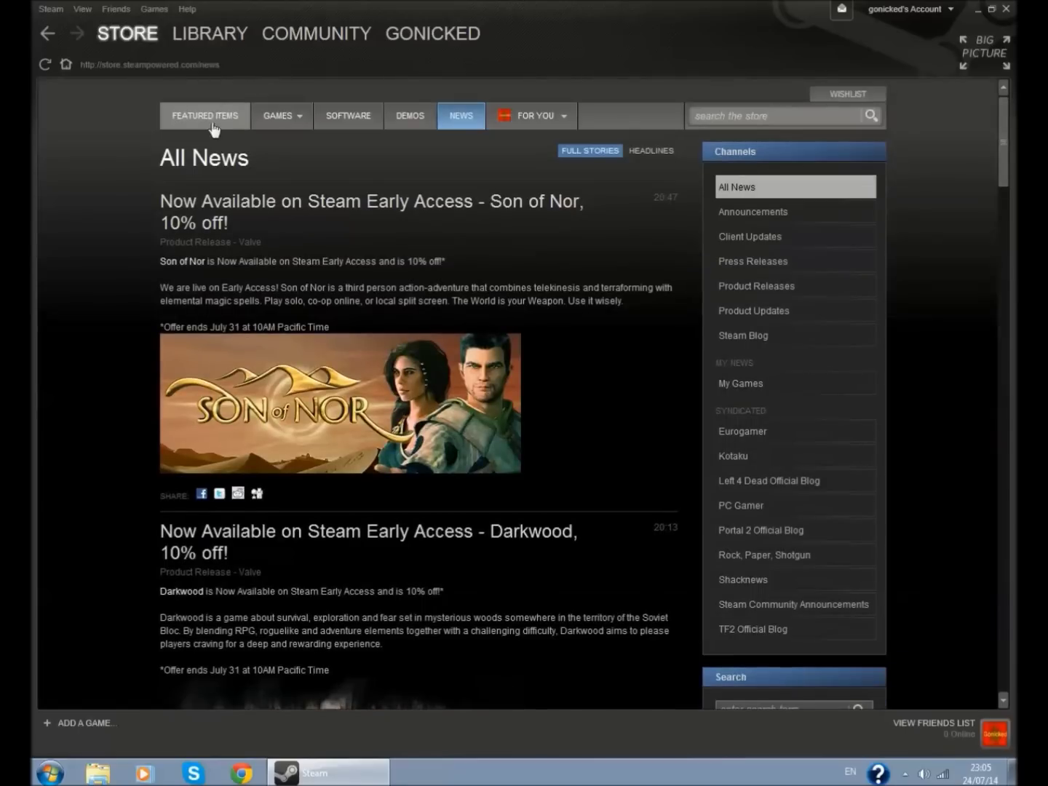
# Step: Visit the store Stats page, then switch to the library of owned games
pyautogui.click(129, 125)
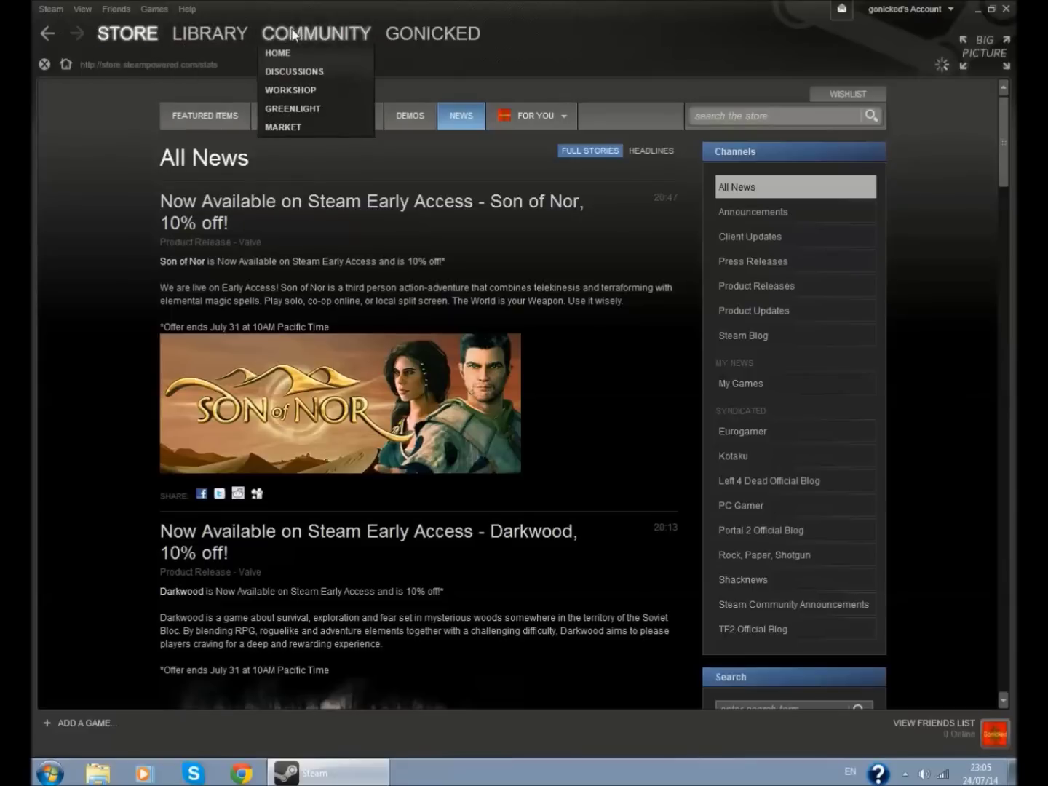
pyautogui.moveTo(209, 33)
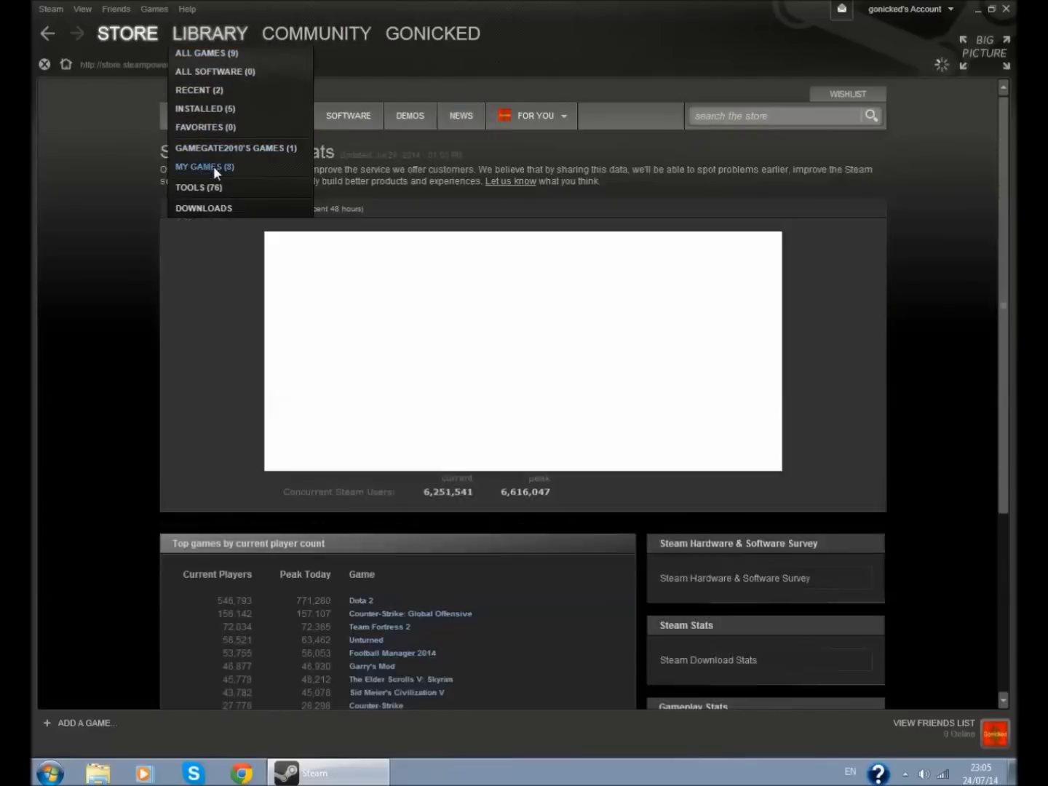
pyautogui.click(213, 166)
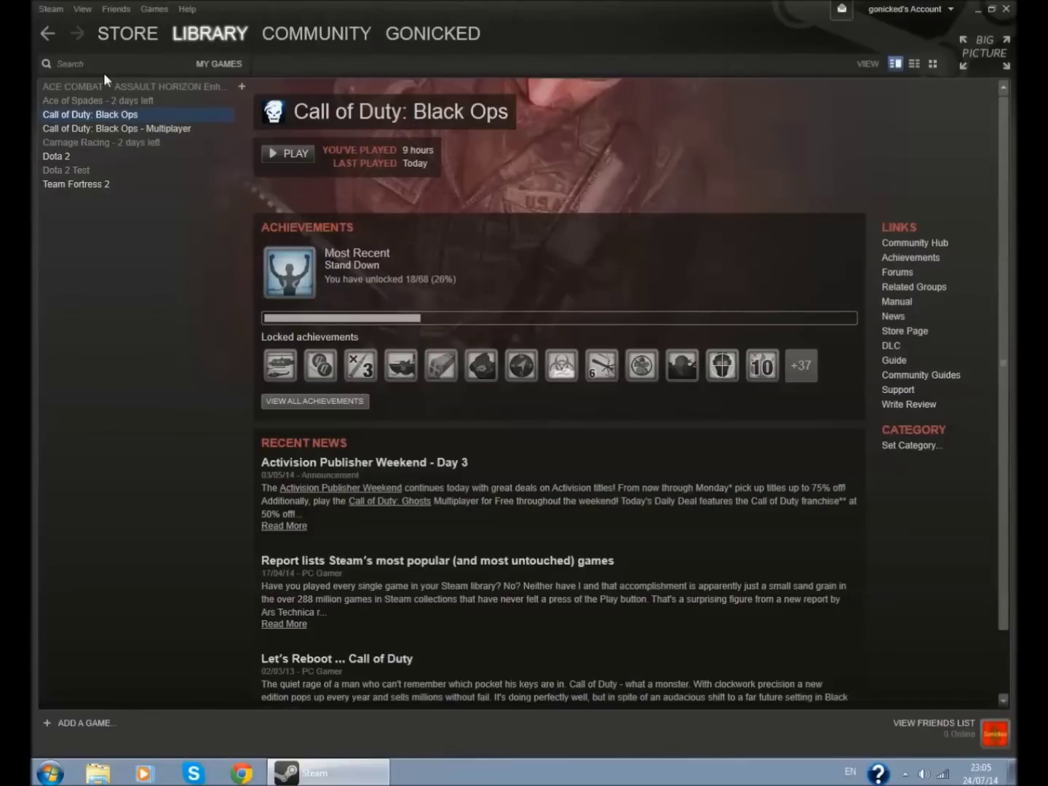
pyautogui.moveTo(129, 34)
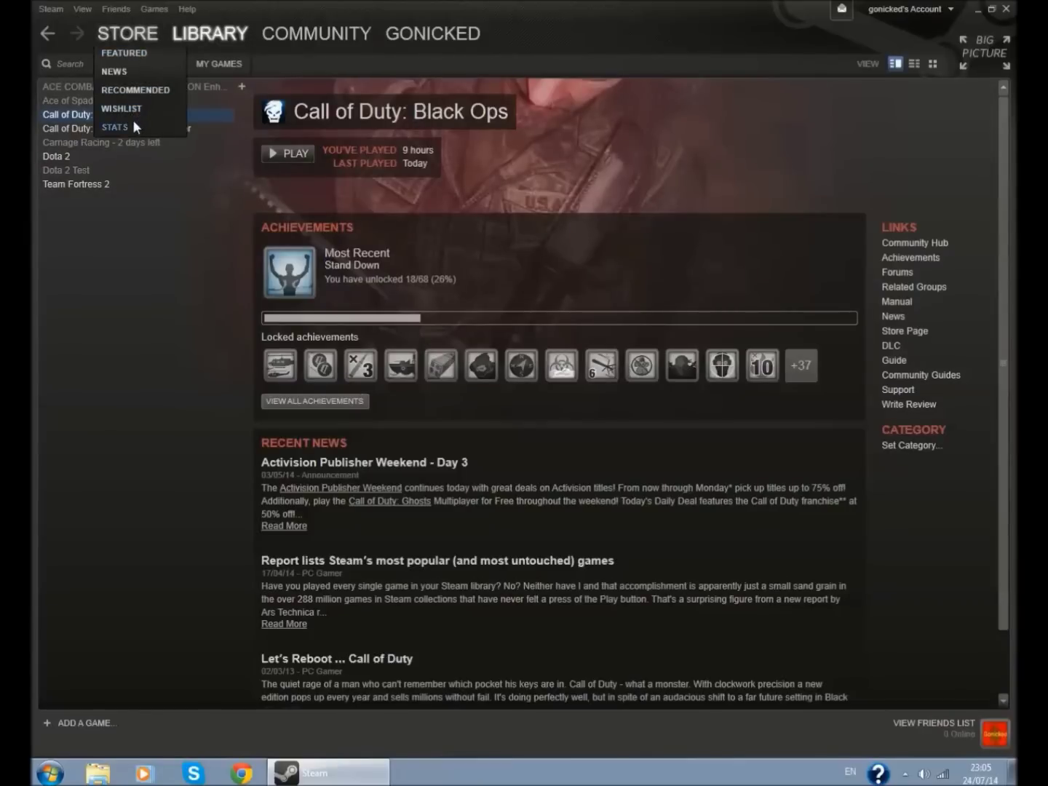
# Step: Go from the store's Recommended page to the Early Access games listing
pyautogui.click(127, 92)
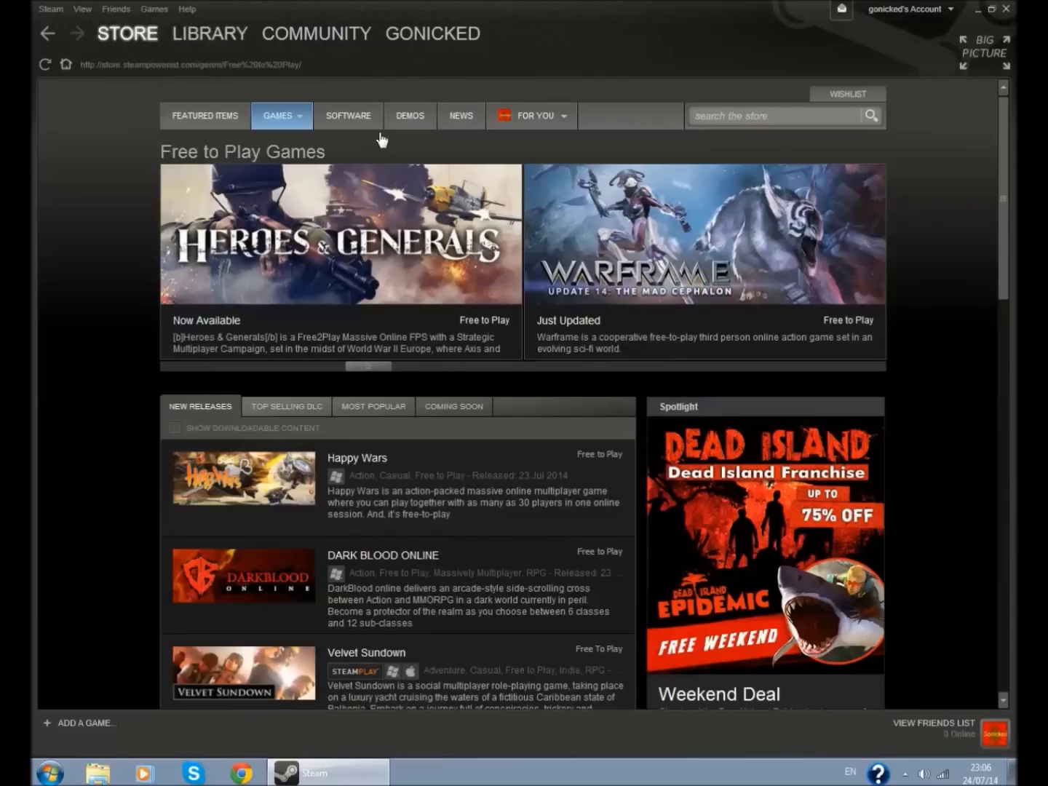
pyautogui.click(317, 169)
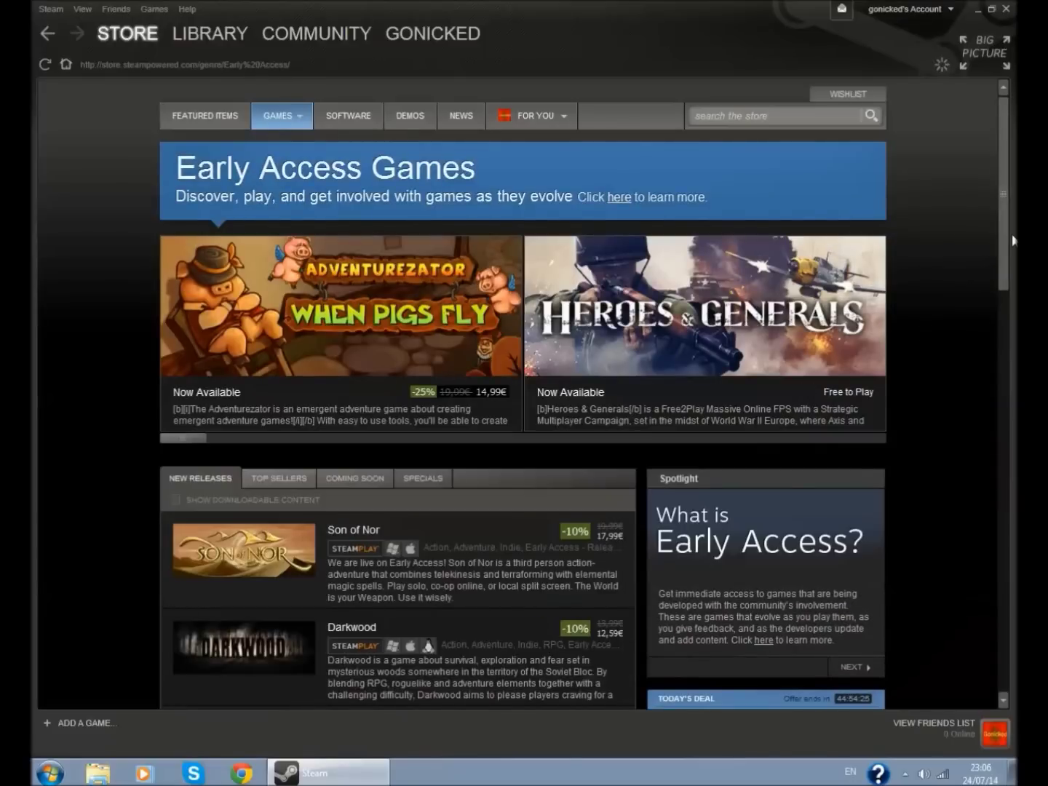
pyautogui.moveTo(1005, 232); pyautogui.dragTo(1003, 303)
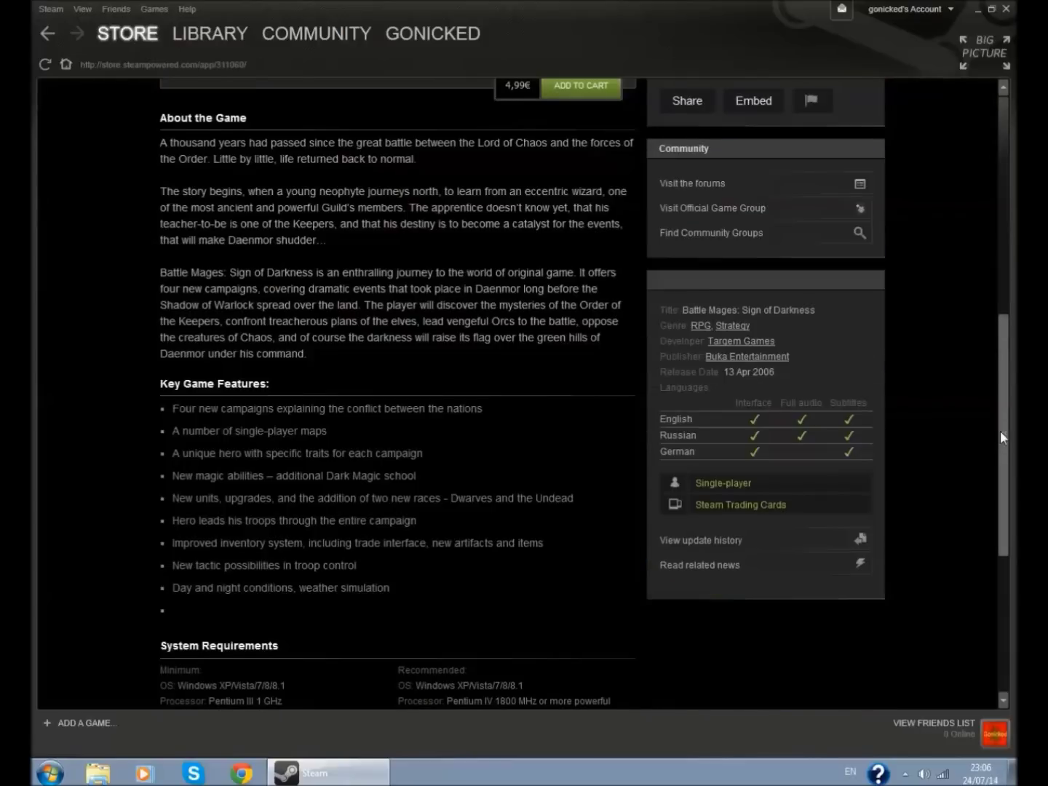
pyautogui.moveTo(1000, 420); pyautogui.dragTo(1000, 215)
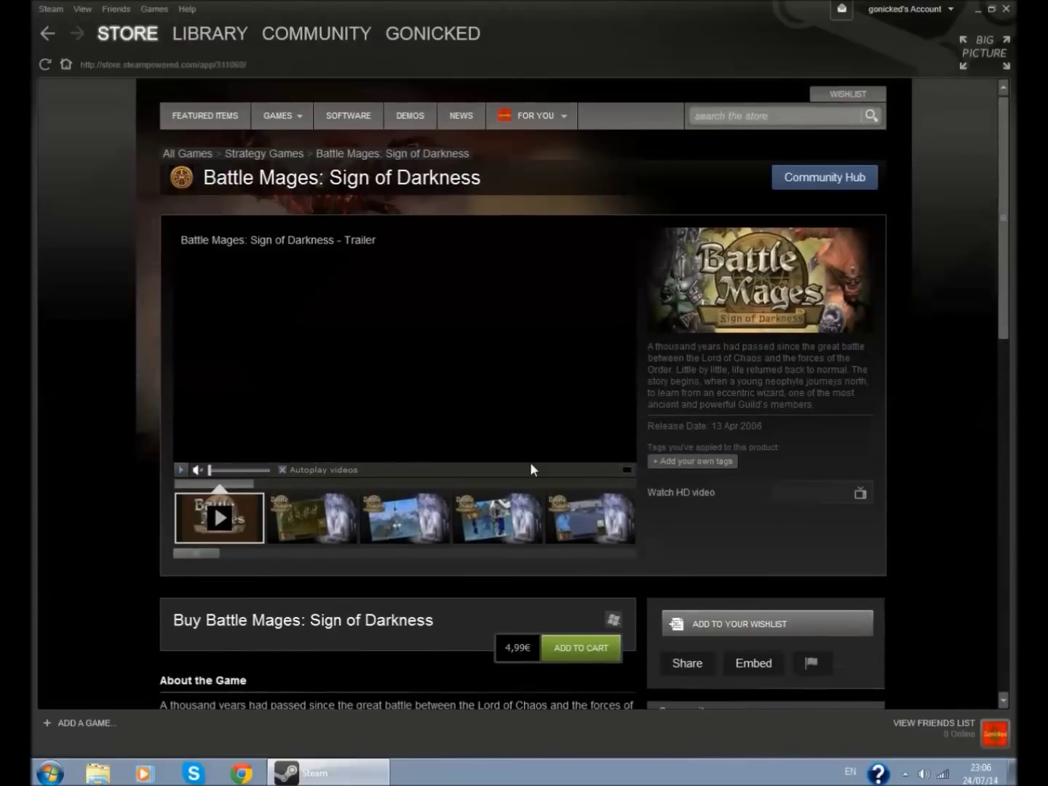
# Step: Cycle through the Battle Mages screenshot thumbnails, ending back on the tower landscape
pyautogui.click(331, 524)
pyautogui.click(397, 522)
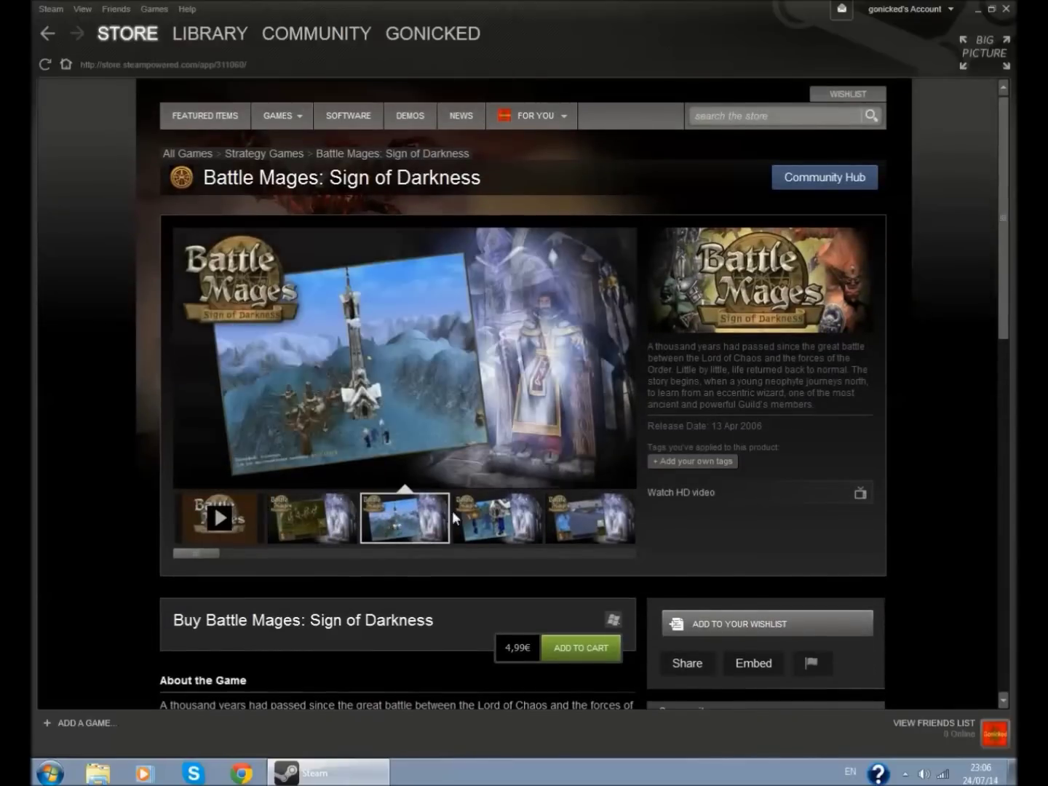
pyautogui.click(490, 522)
pyautogui.click(595, 524)
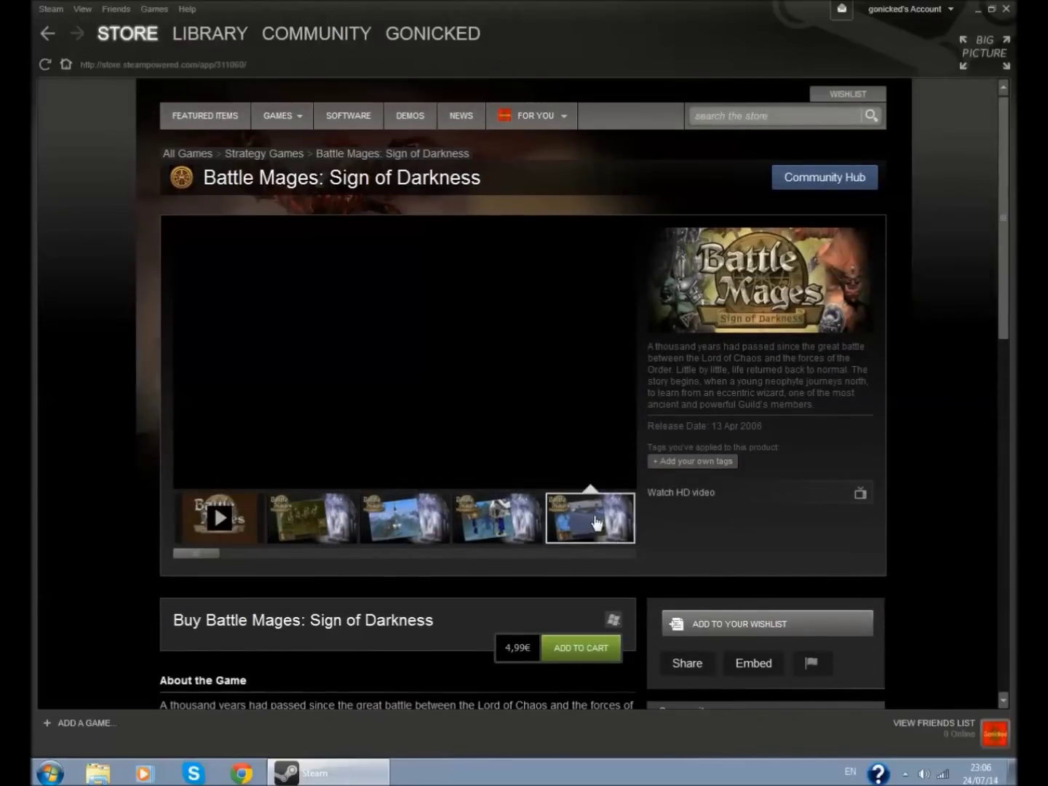
pyautogui.click(422, 524)
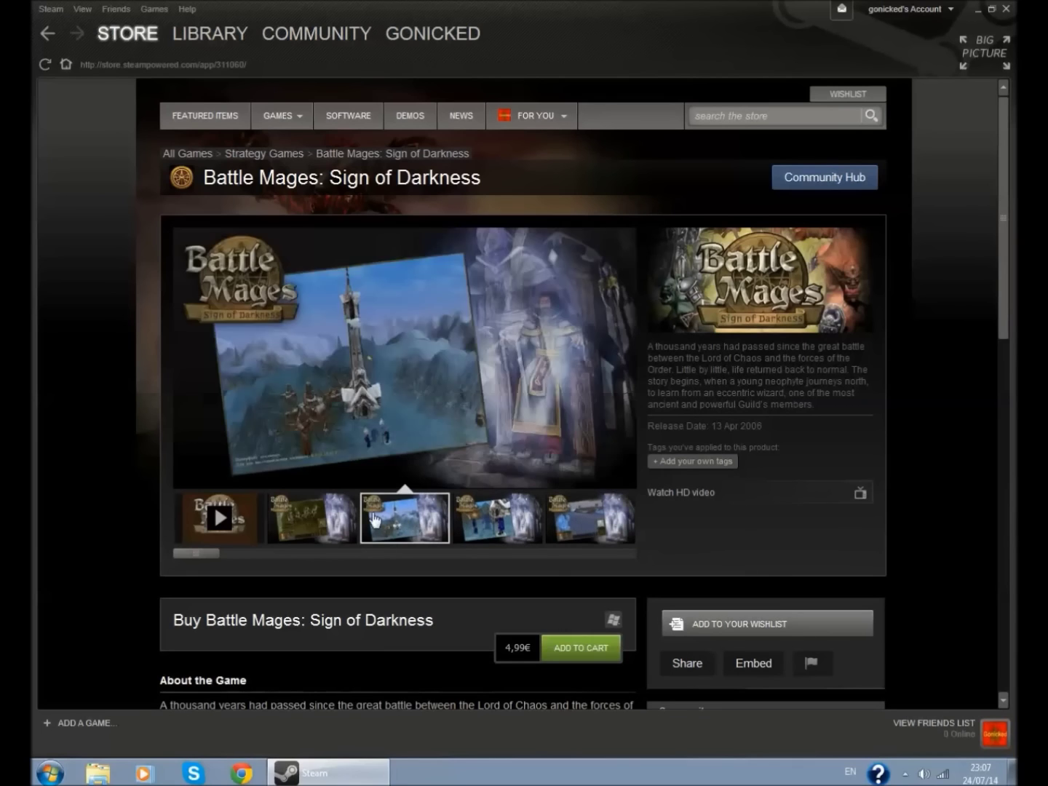